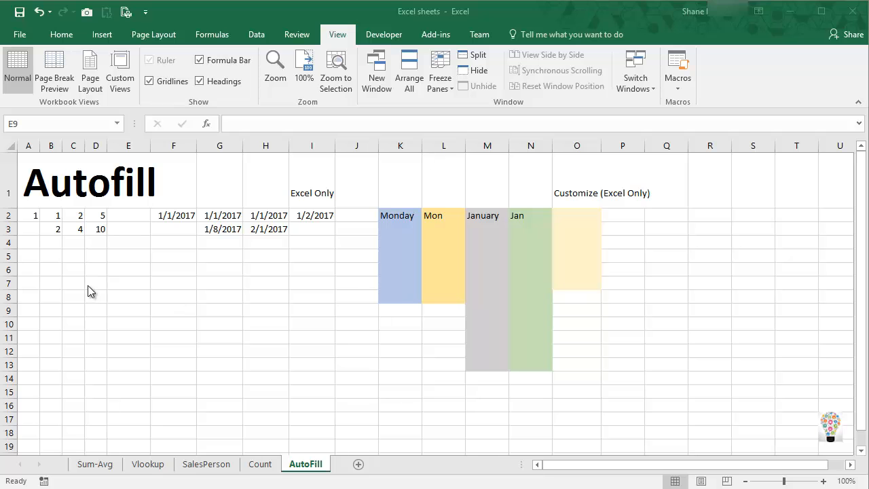
click(100, 269)
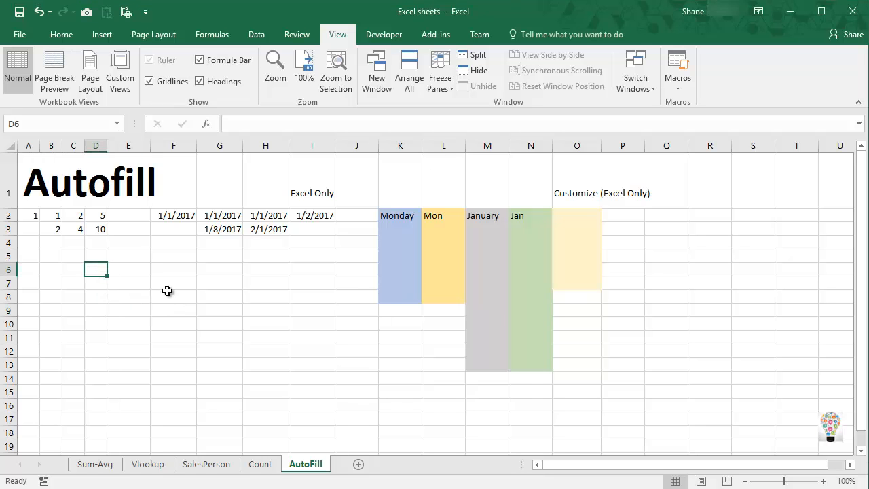
click(136, 272)
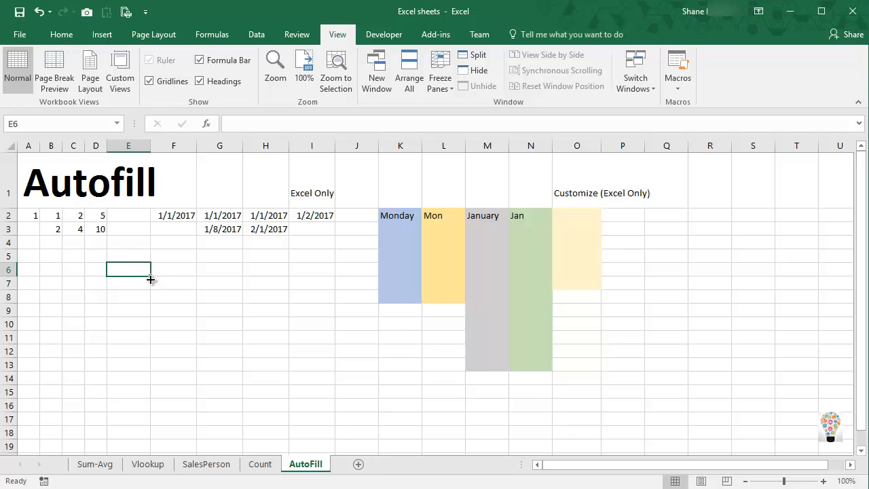
Autofill the single value 1 from A2 down through A11.
click(34, 215)
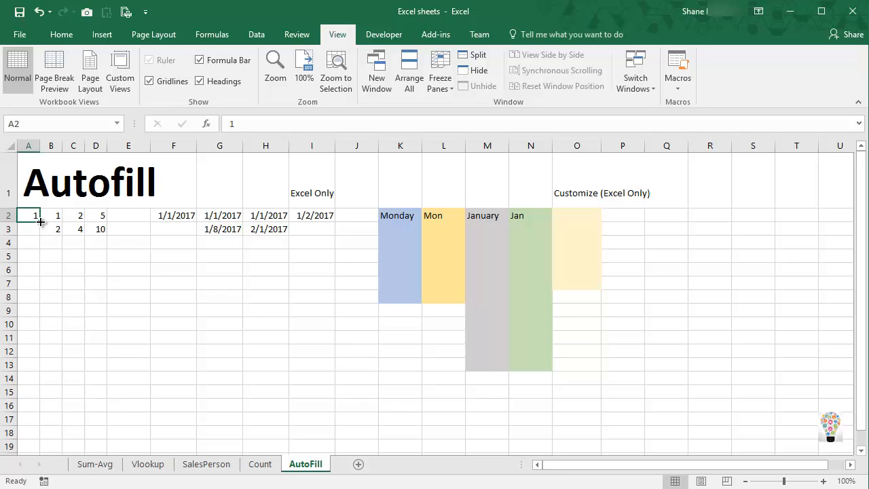
drag(41, 221, 42, 343)
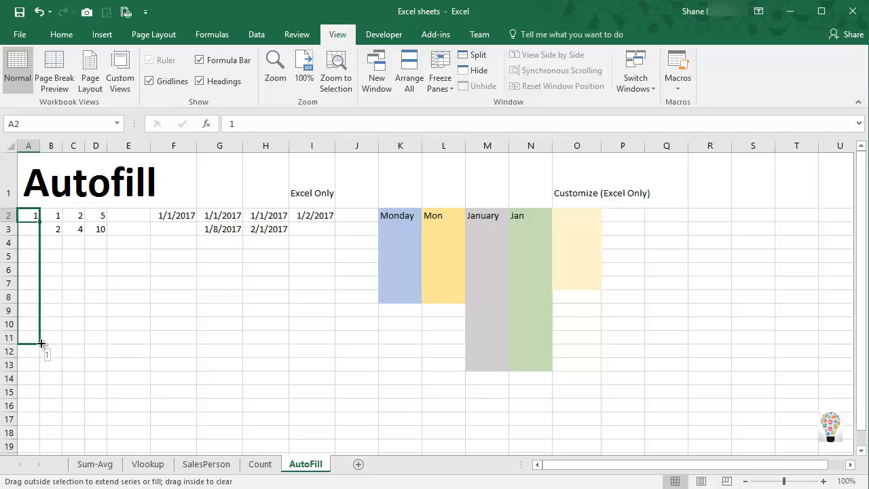
drag(41, 343, 42, 344)
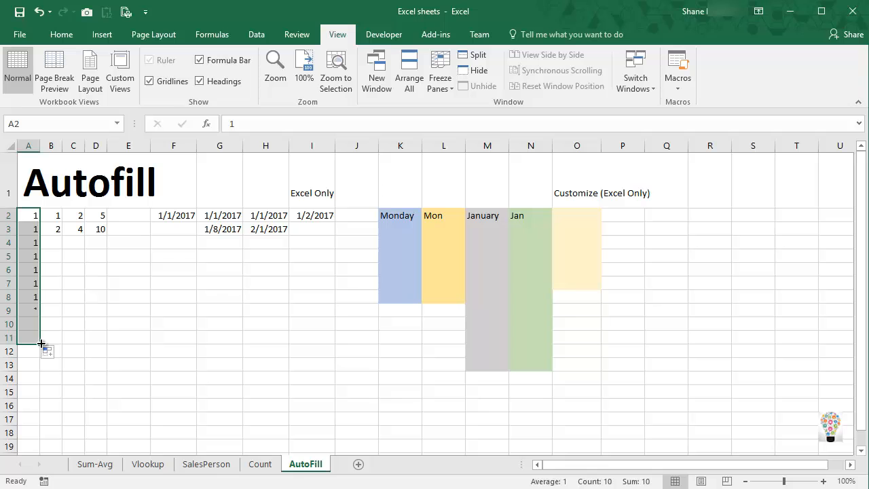
click(36, 211)
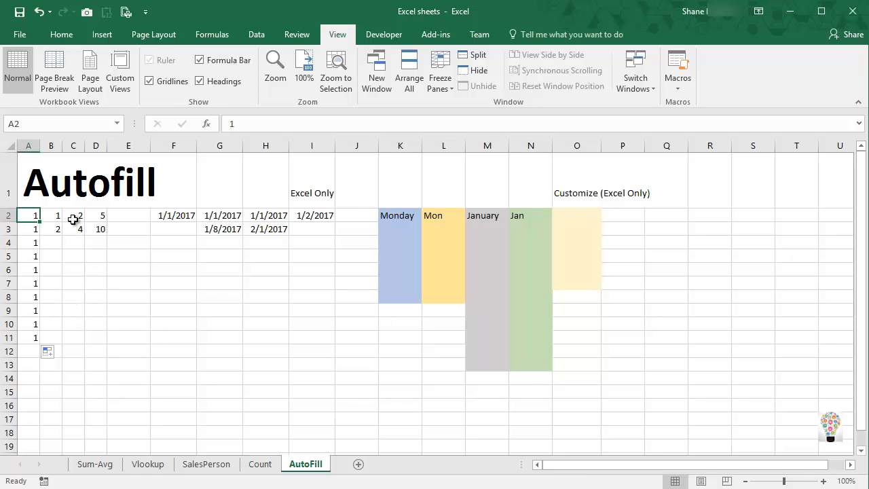
Extend the 1, 2 pattern in B2:B3 down through B11 with autofill.
click(53, 214)
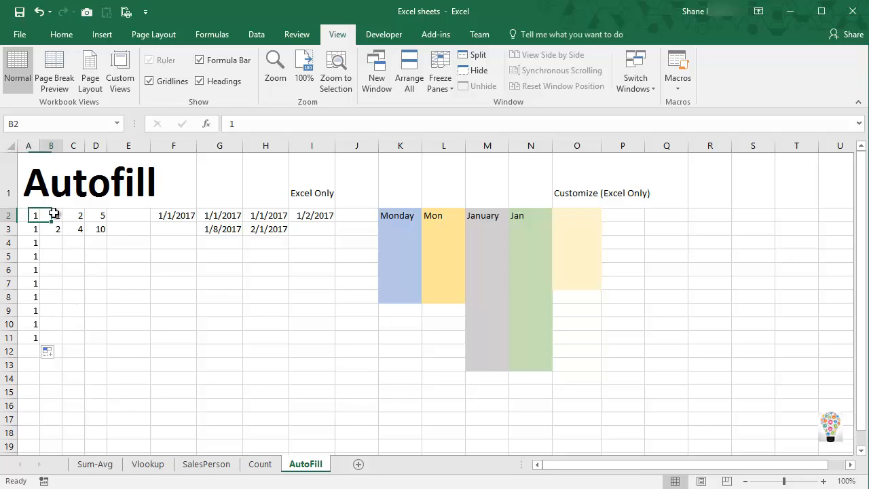
click(71, 268)
drag(58, 216, 57, 231)
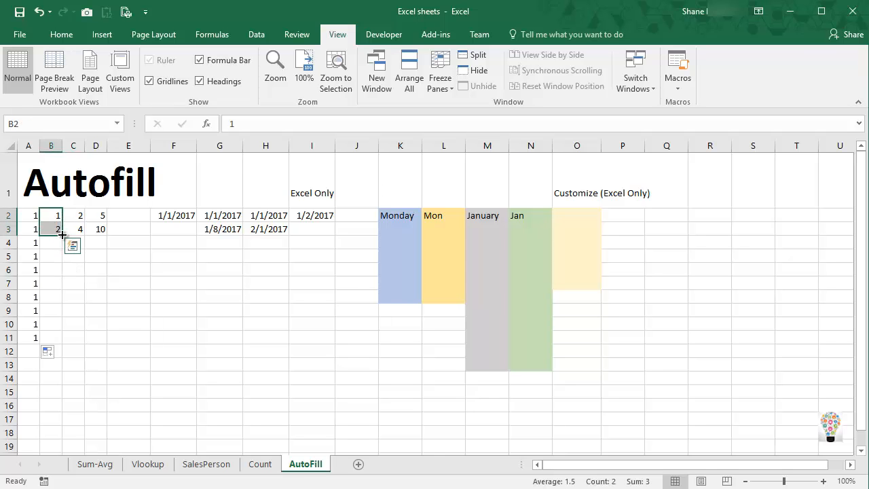
drag(62, 235, 60, 341)
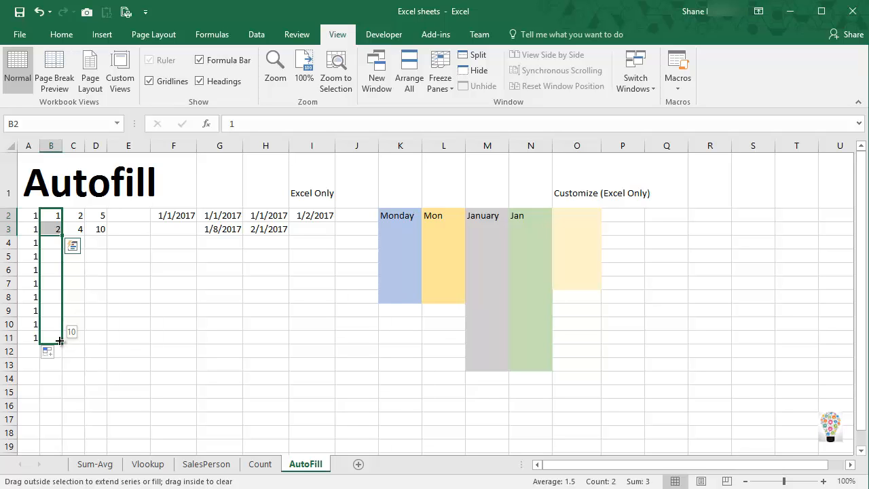
drag(59, 340, 59, 340)
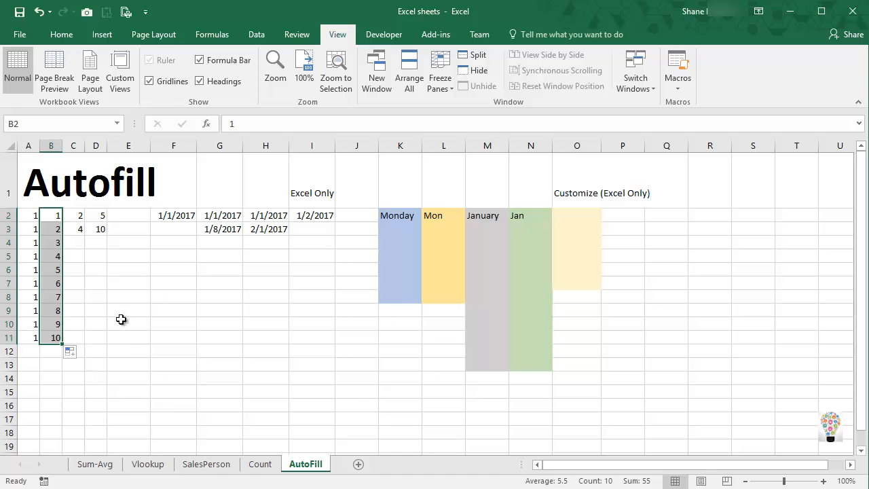
Extend the number patterns in C2:C3 and D2:D3 down through row 11 with autofill.
drag(76, 216, 84, 343)
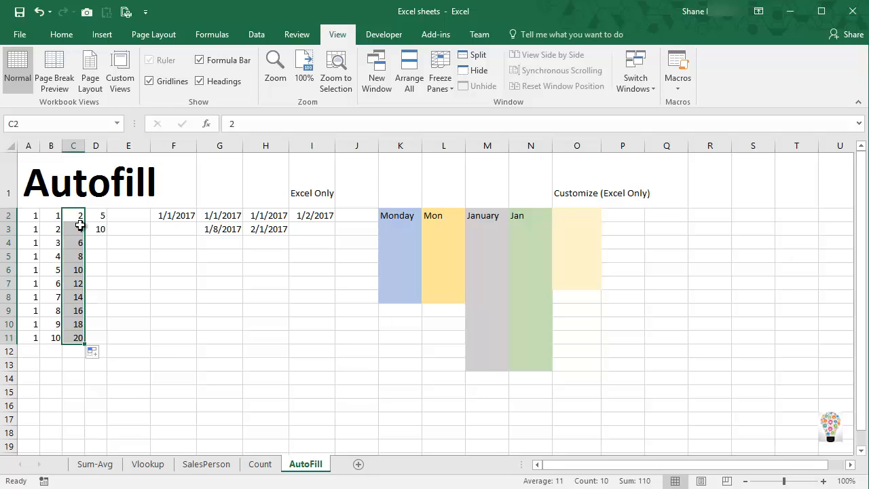
drag(105, 216, 106, 256)
drag(100, 215, 111, 343)
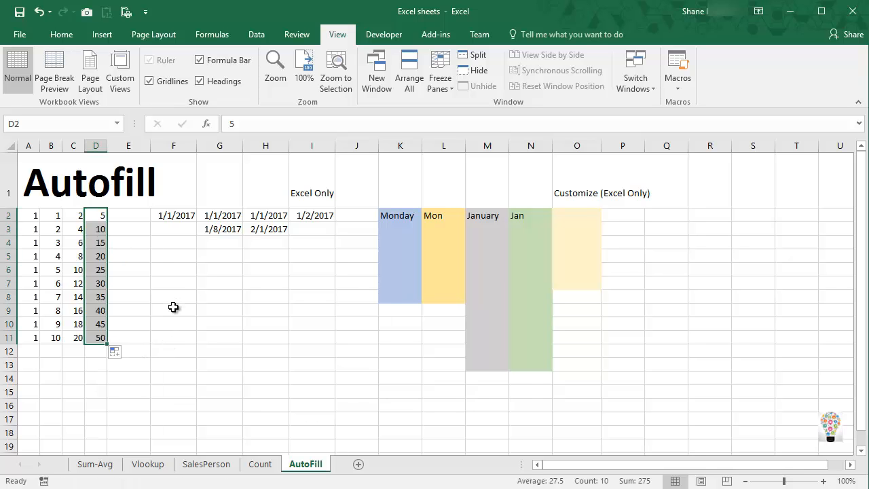
click(74, 259)
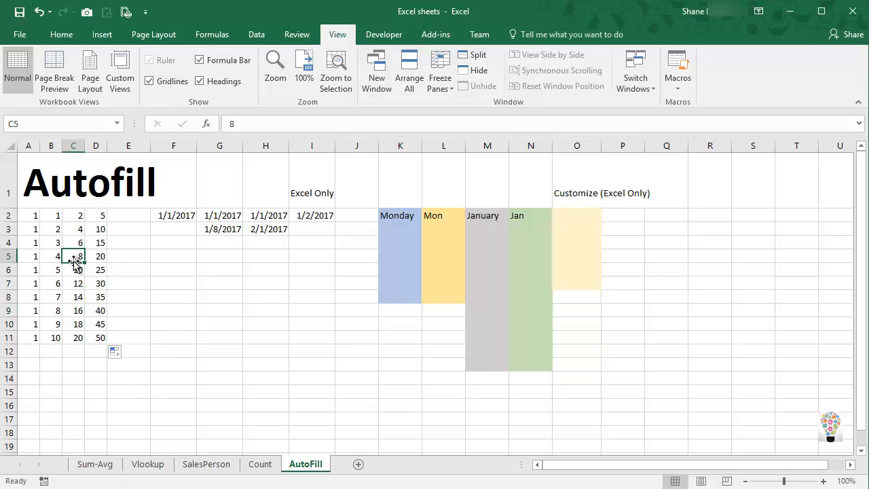
Autofill the date 1/1/2017 in F2 as consecutive days down through F11.
click(180, 215)
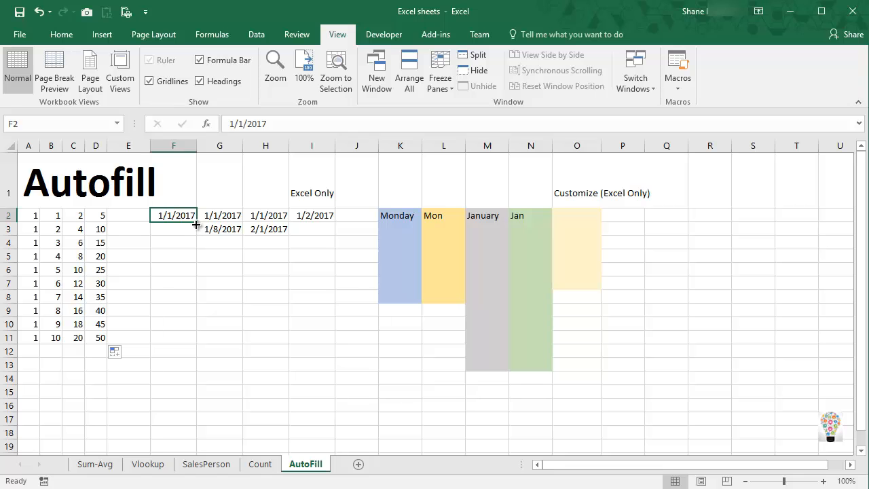
drag(196, 224, 187, 344)
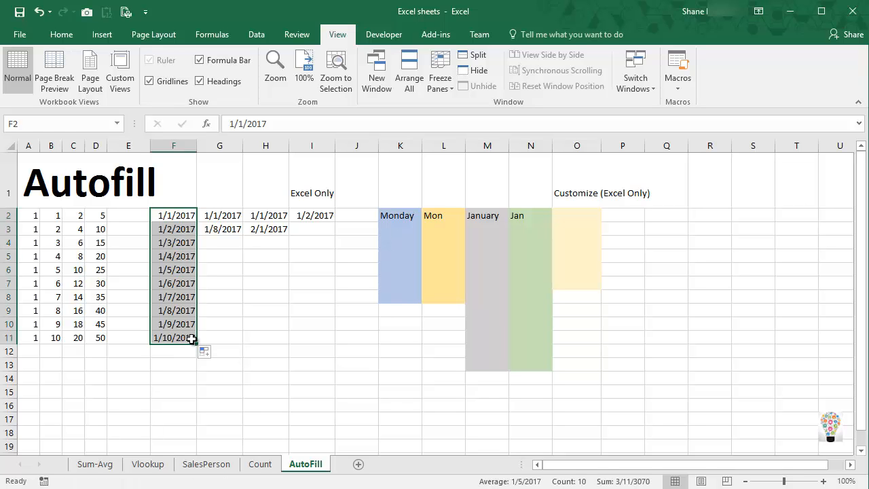
click(174, 231)
click(174, 243)
click(173, 256)
click(174, 267)
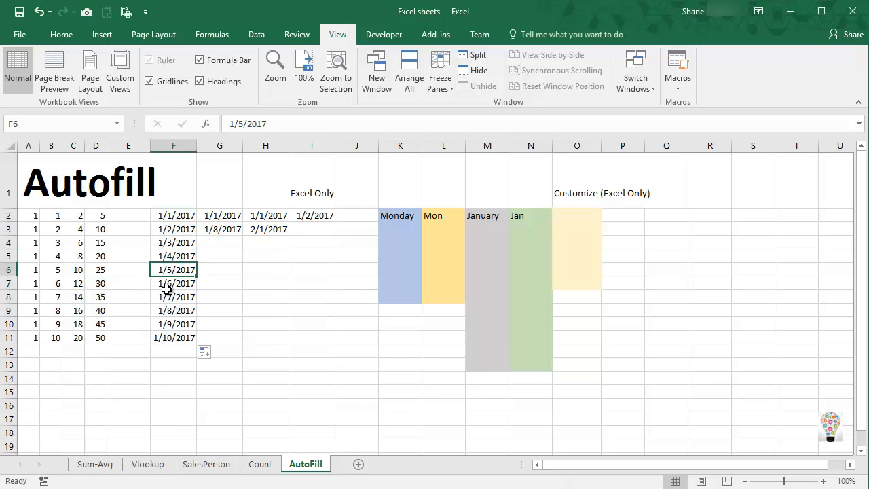
Extend the weekly dates in G2:G3 and the monthly dates in H2:H3 down through row 11 with autofill.
drag(225, 215, 240, 344)
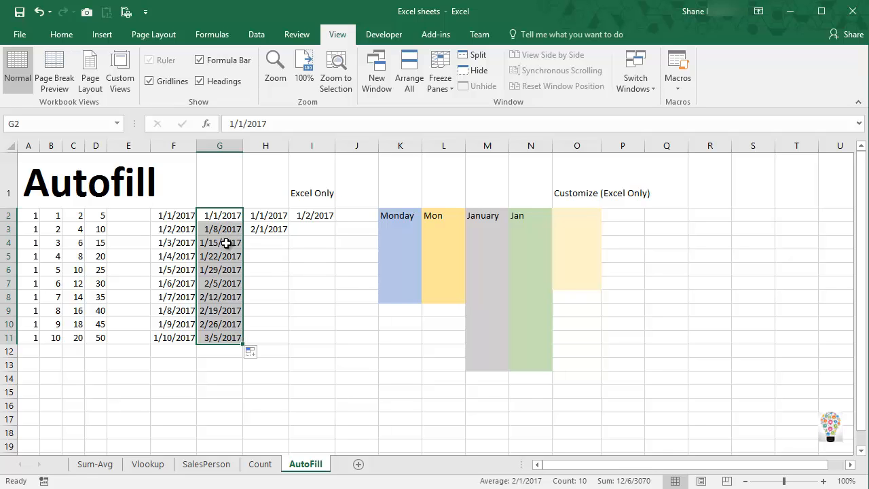
drag(262, 217, 292, 344)
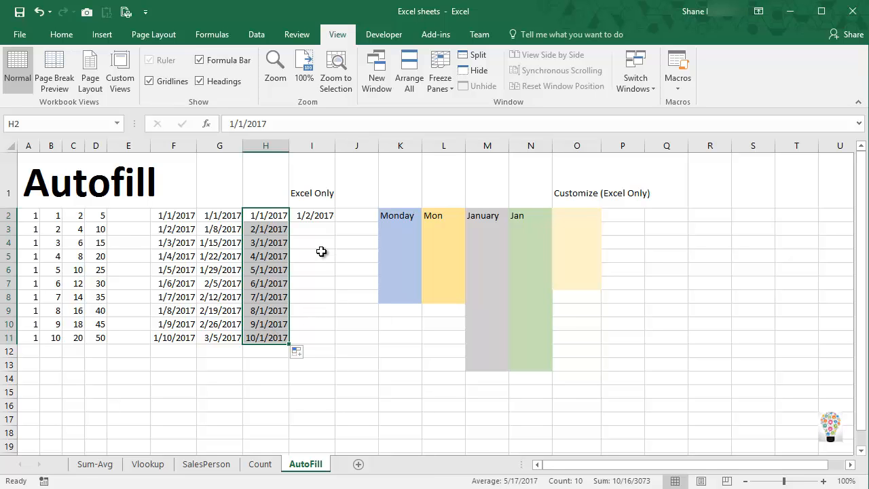
Fill I2 down through I11 from 1/2/2017 with the Fill Weekdays option.
click(312, 194)
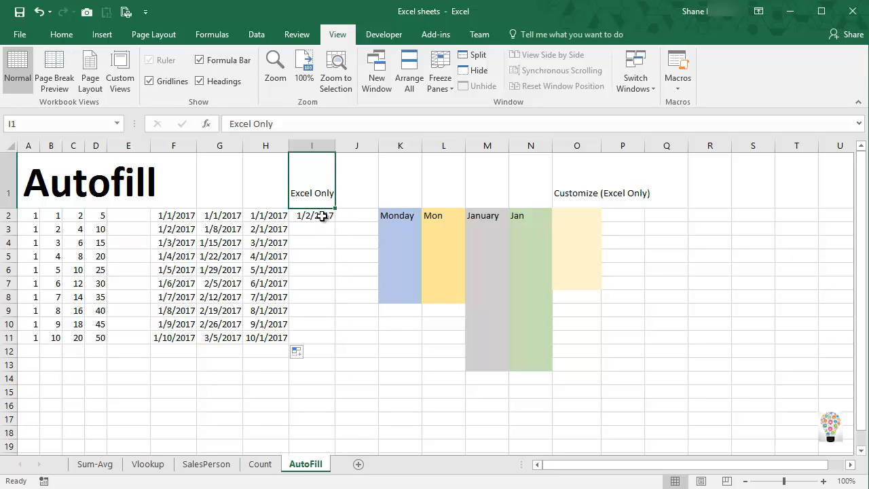
click(326, 216)
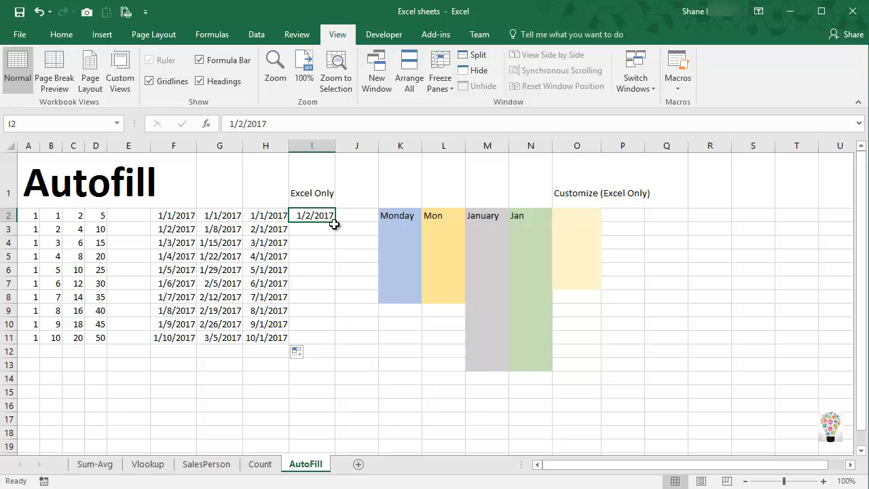
drag(335, 223, 328, 340)
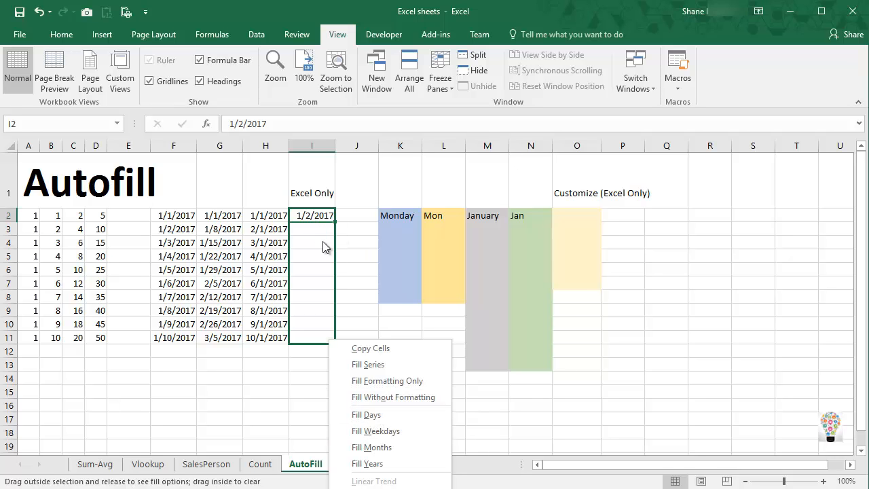
click(385, 431)
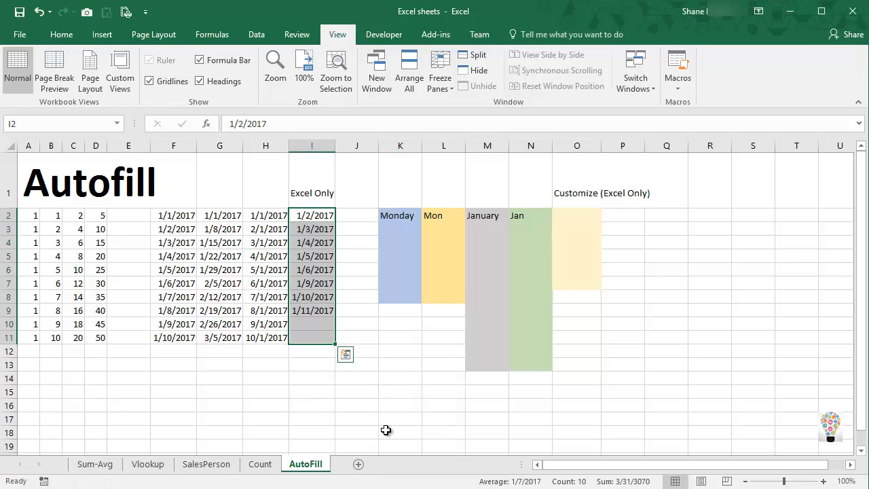
Format the dates in I2:I11 with the long date type "*Wednesday, March 14, 2012".
click(322, 216)
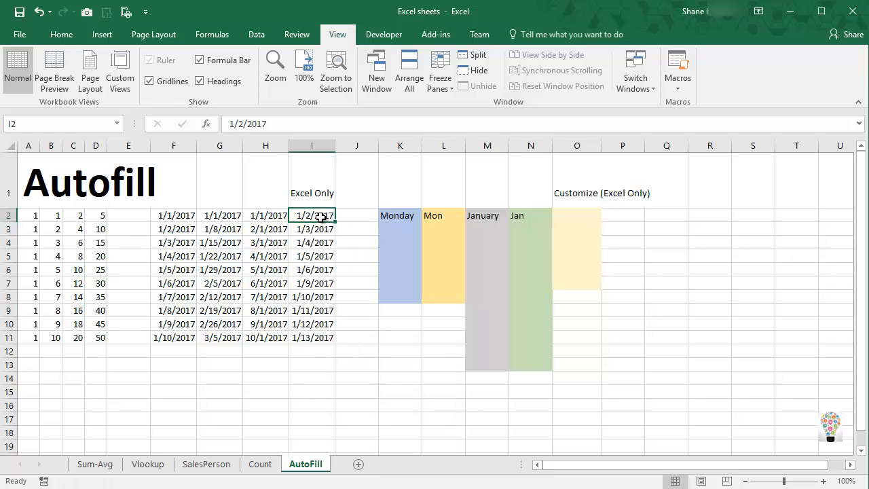
drag(334, 221, 319, 329)
right_click(320, 328)
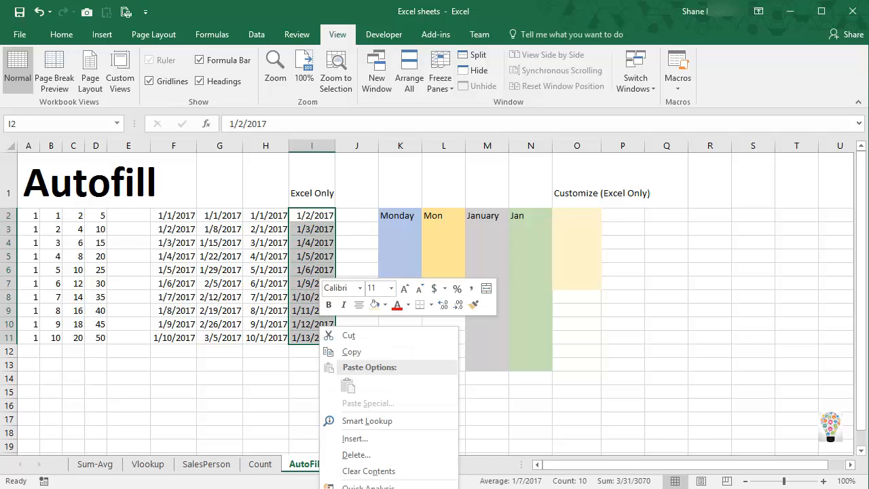
key(f)
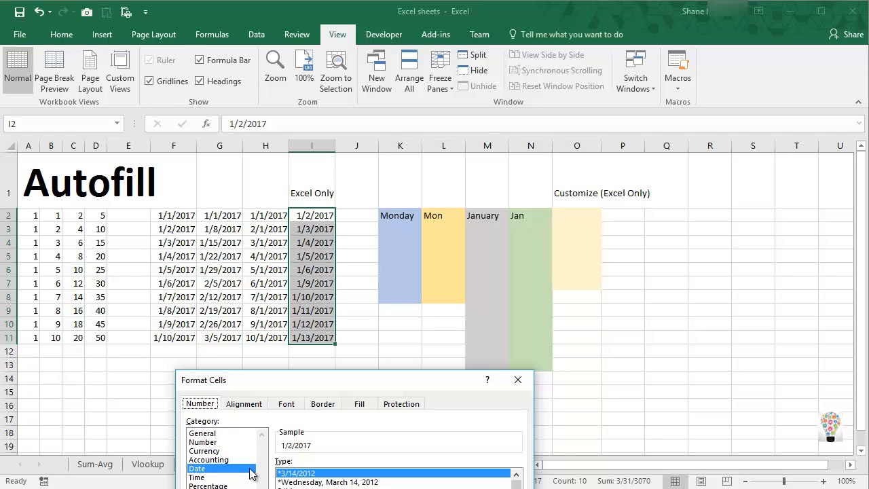
click(299, 482)
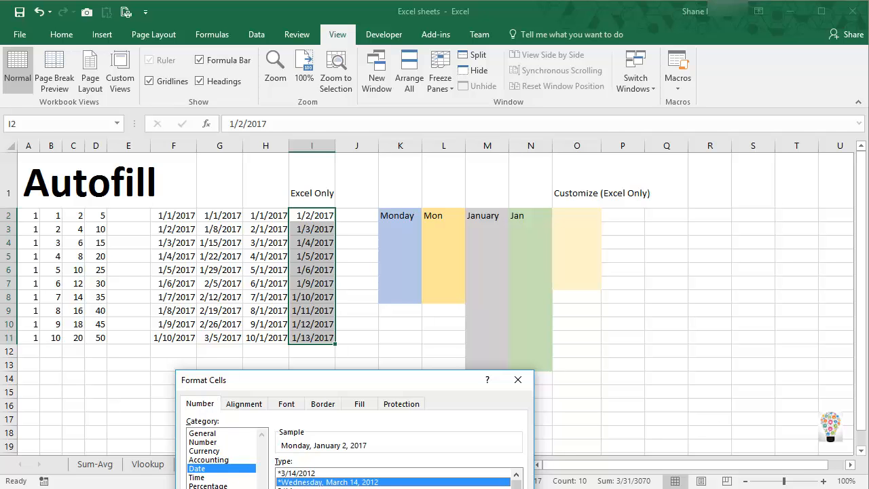
key(Return)
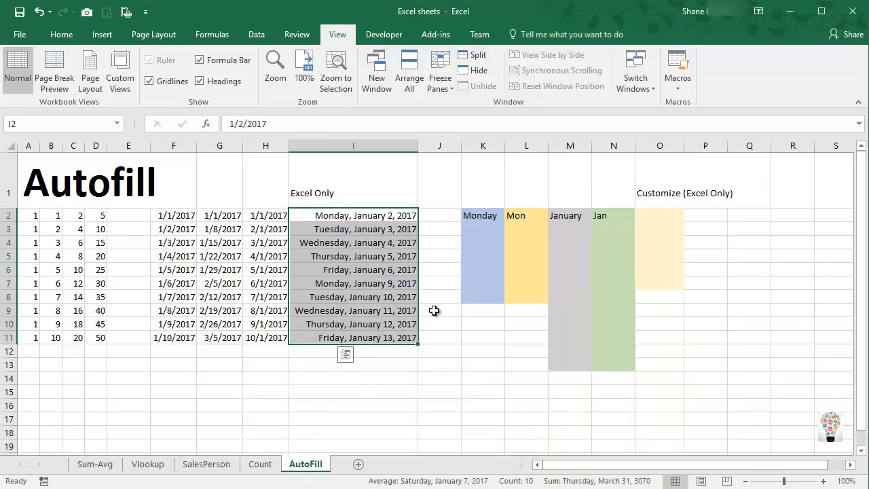
Examine the dates in column I to check how the weekday fill treats weekends.
click(347, 217)
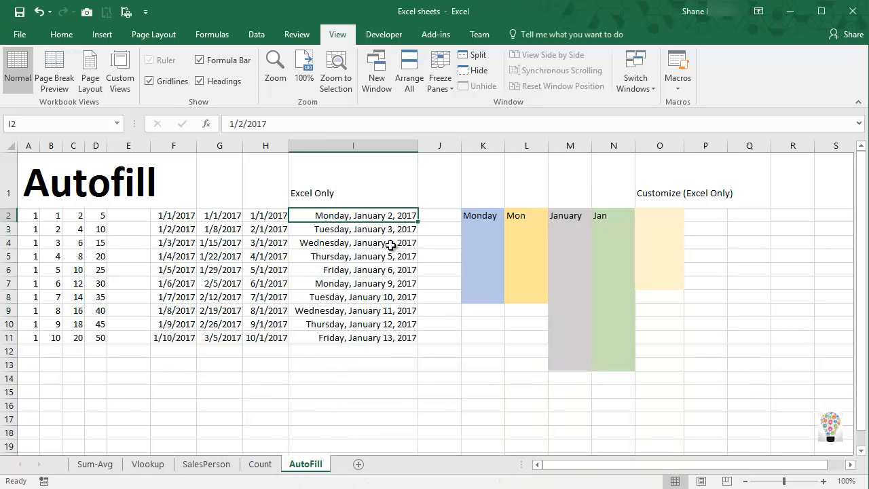
key(Down)
key(Down)
key(Down)
key(Up)
key(Up)
key(Down)
key(Down)
key(Down)
key(Down)
key(Down)
key(Down)
key(Down)
key(Down)
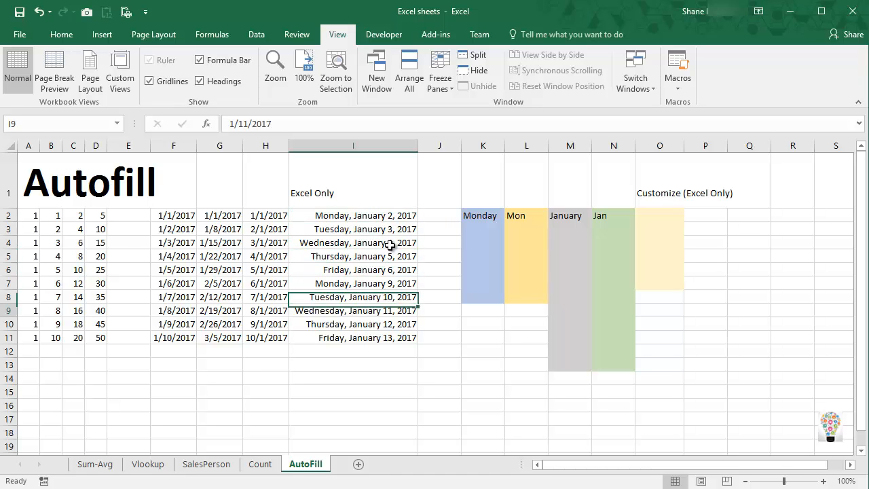
key(Up)
key(Up)
key(Up)
key(Up)
key(Up)
key(Up)
key(Up)
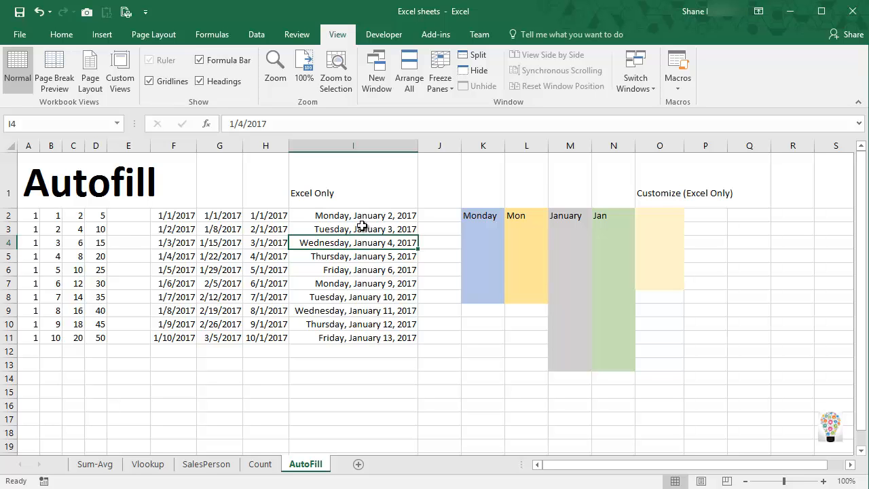
click(363, 217)
mouse_move(418, 221)
mouse_down()
mouse_move(418, 291)
mouse_move(414, 228)
mouse_move(409, 232)
mouse_up()
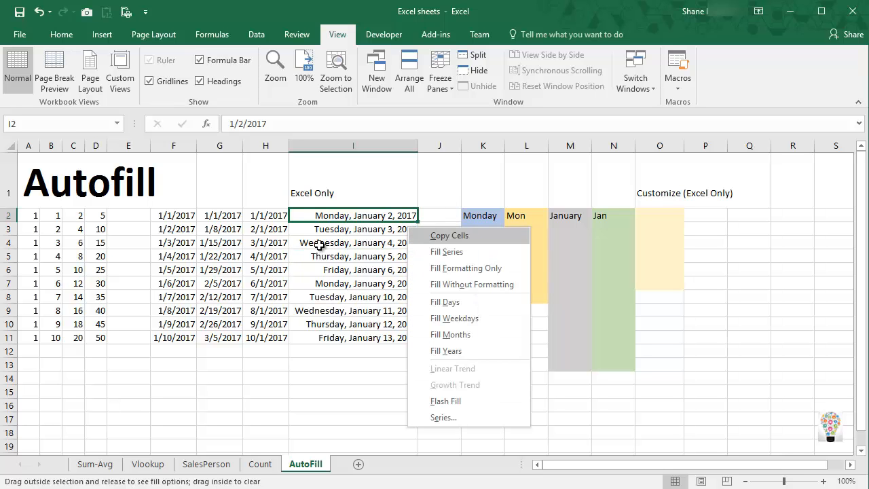
key(Escape)
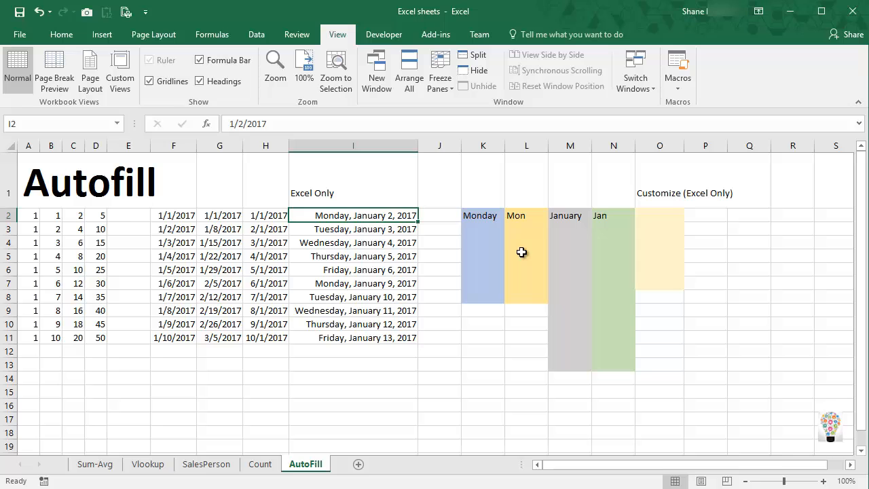
Autofill the weekday names from Monday in K2 down through K8, and widen column K to fit them.
click(492, 217)
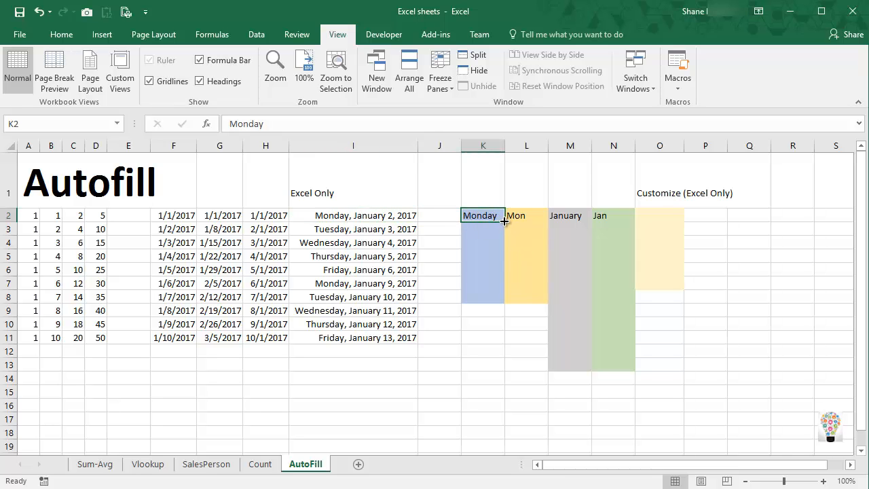
drag(504, 221, 500, 310)
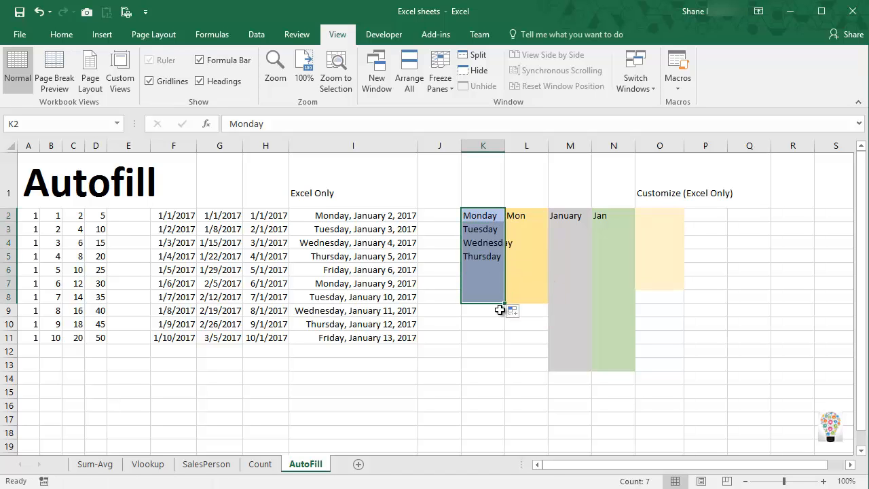
drag(501, 152, 512, 152)
Autofill the abbreviated weekday names from Mon in L2 down through L8.
click(522, 217)
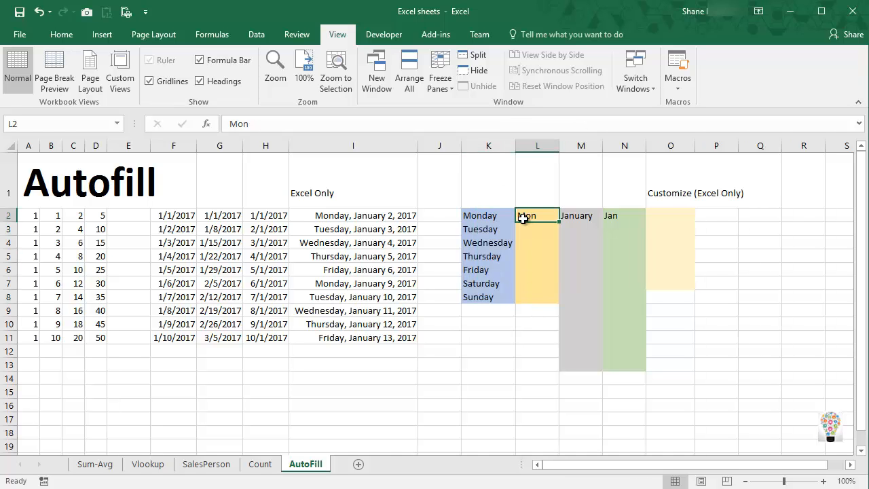
drag(559, 222, 559, 306)
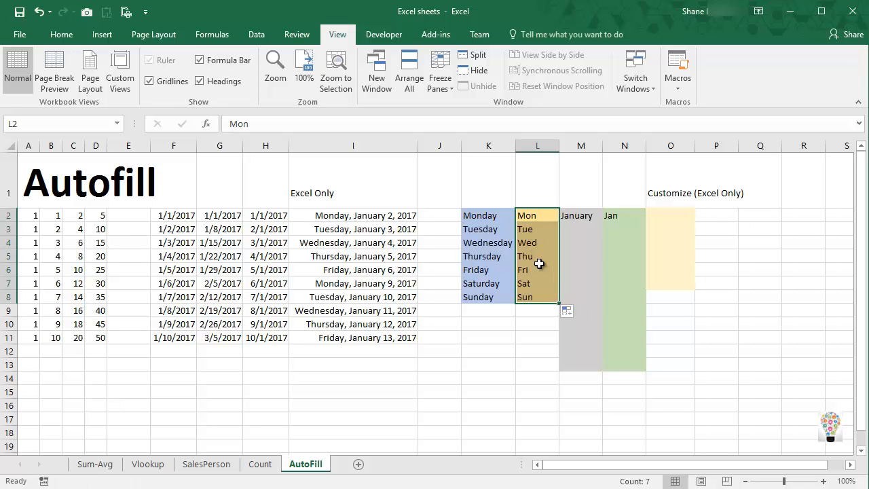
click(530, 244)
Autofill the month names from January in M2 and the abbreviated ones from Jan in N2 down through row 13.
click(583, 215)
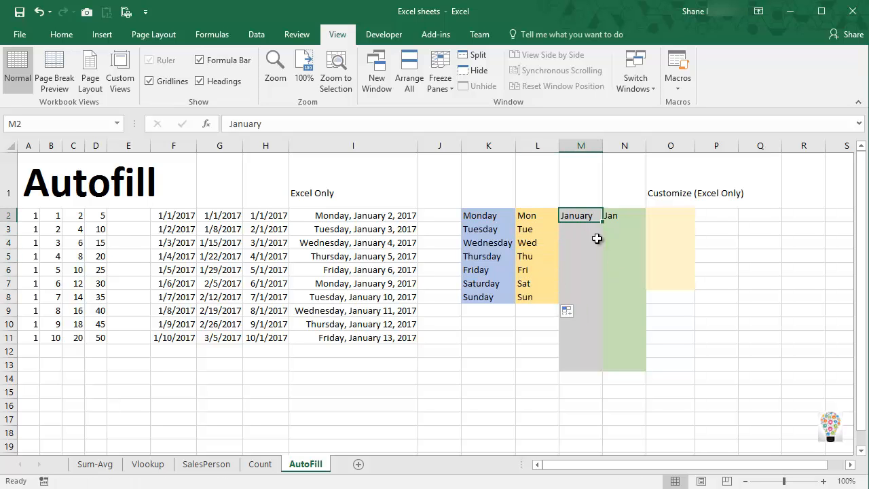
drag(603, 224, 611, 380)
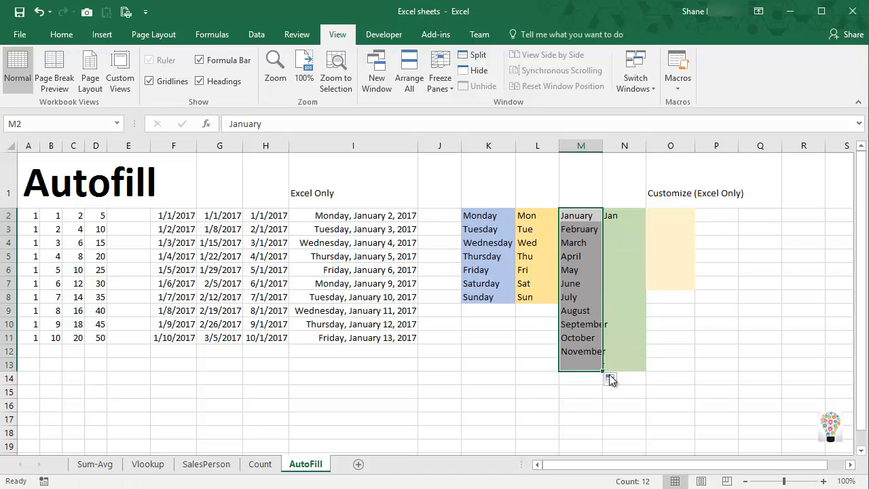
click(624, 217)
drag(645, 221, 645, 371)
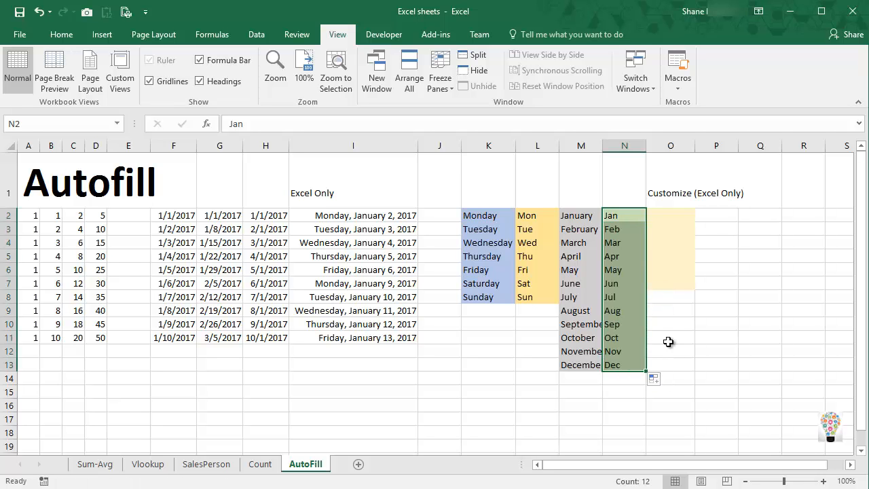
Select cell O2 and open the custom lists editor from the general section of the advanced Excel options.
click(672, 217)
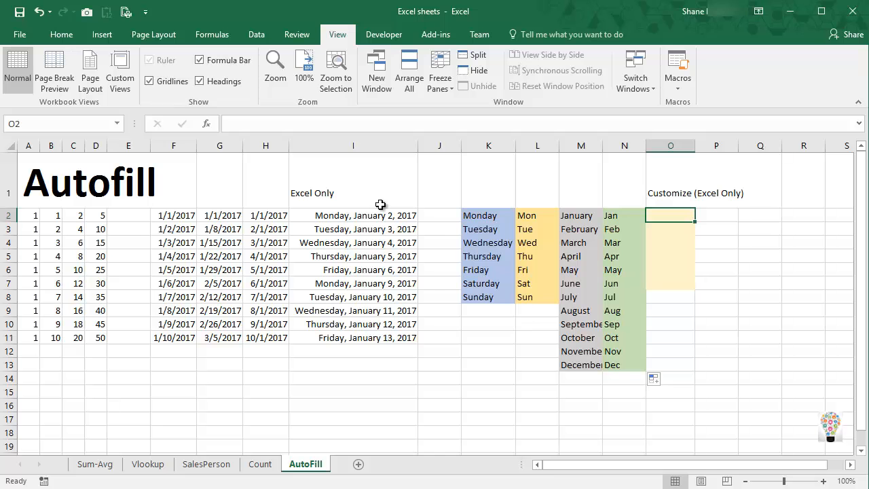
click(24, 34)
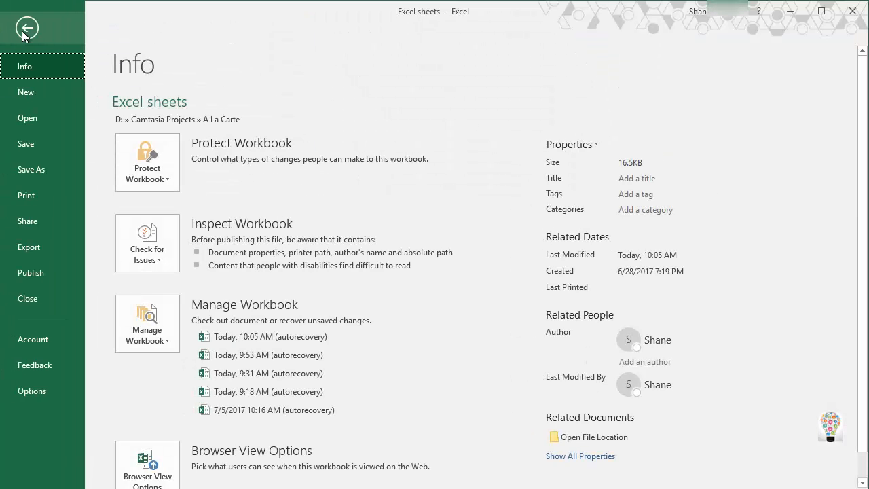
click(30, 391)
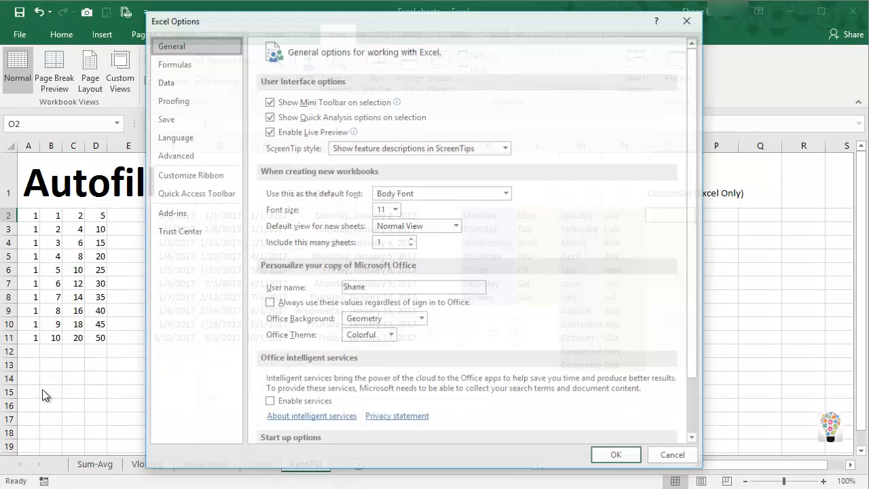
click(178, 156)
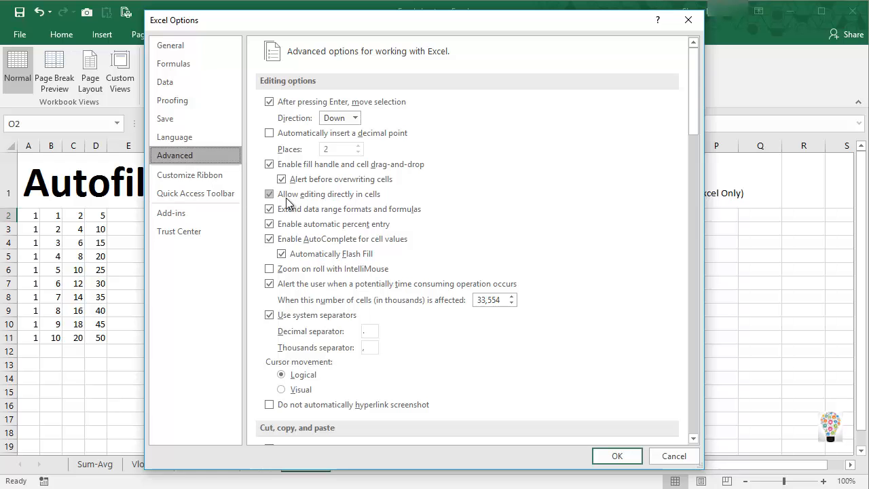
scroll(305, 223, down, 10)
scroll(305, 223, down, 20)
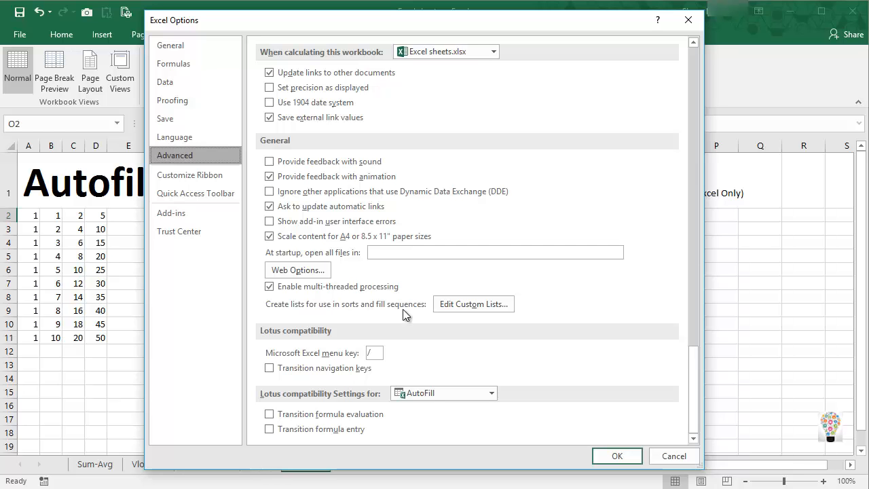
click(452, 304)
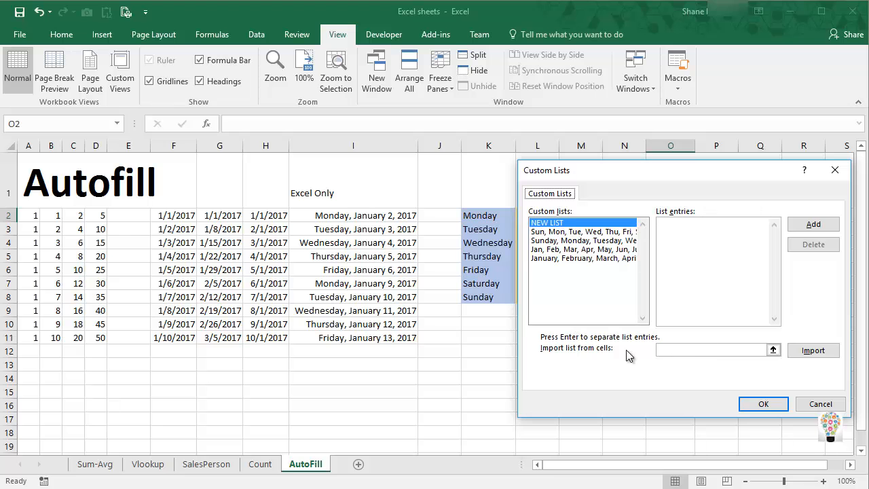
Import the names in C4:C9 of the Sum-Avg sheet as a new custom list and accept the options.
click(772, 349)
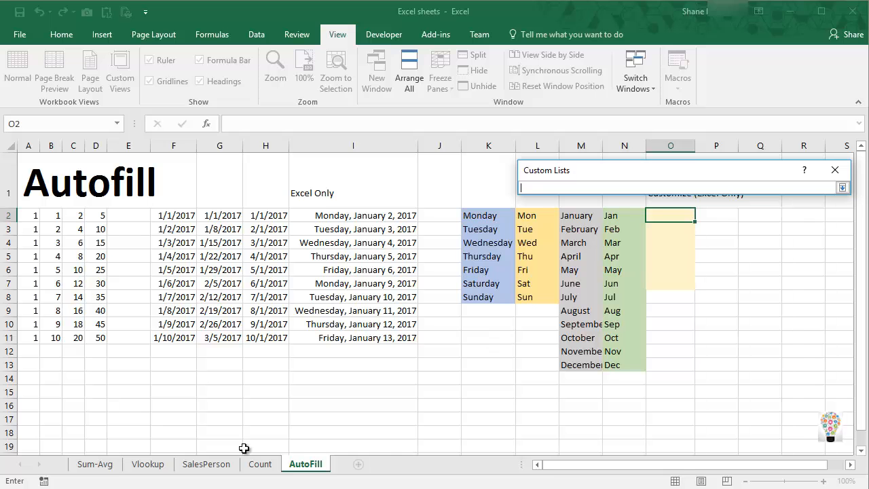
click(95, 465)
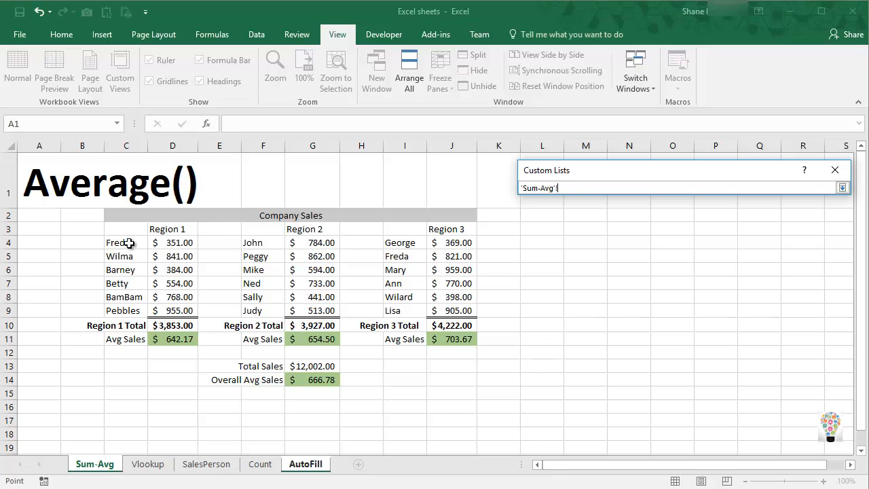
drag(129, 242, 126, 309)
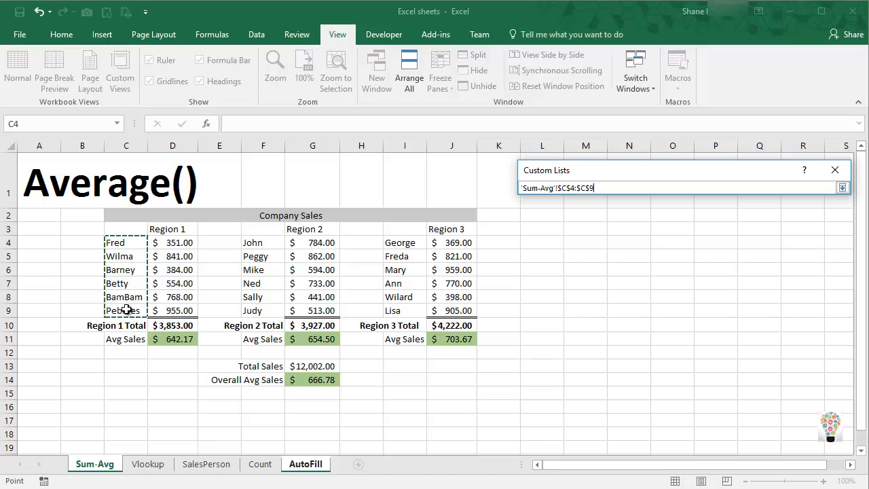
key(Return)
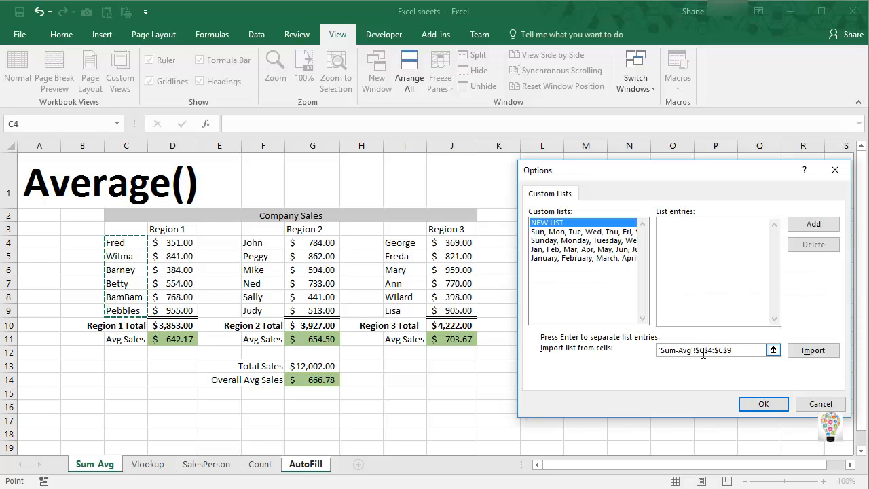
click(806, 350)
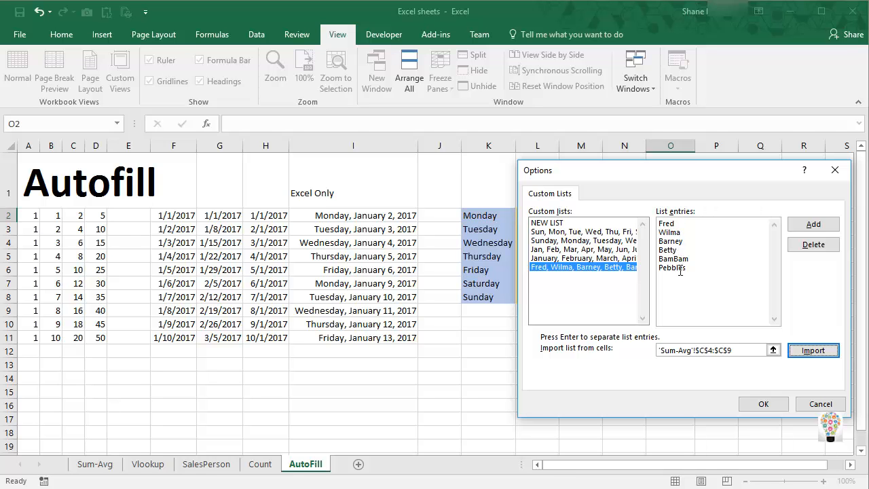
click(764, 405)
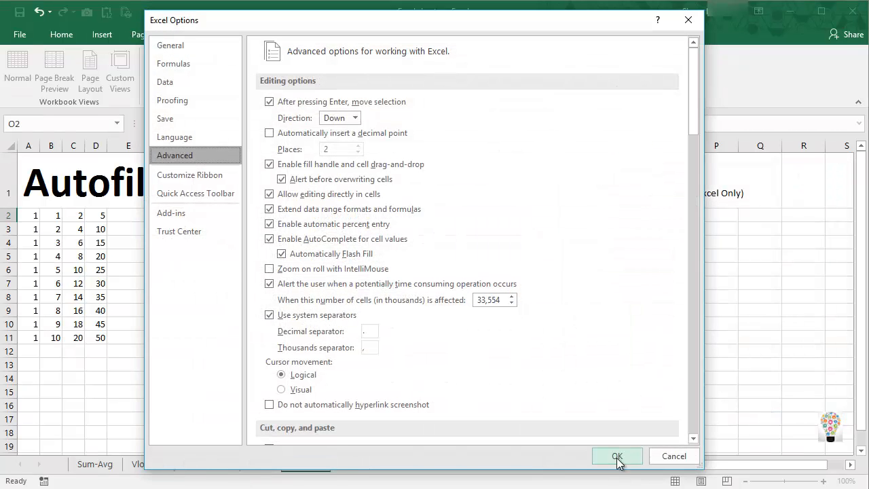
click(618, 458)
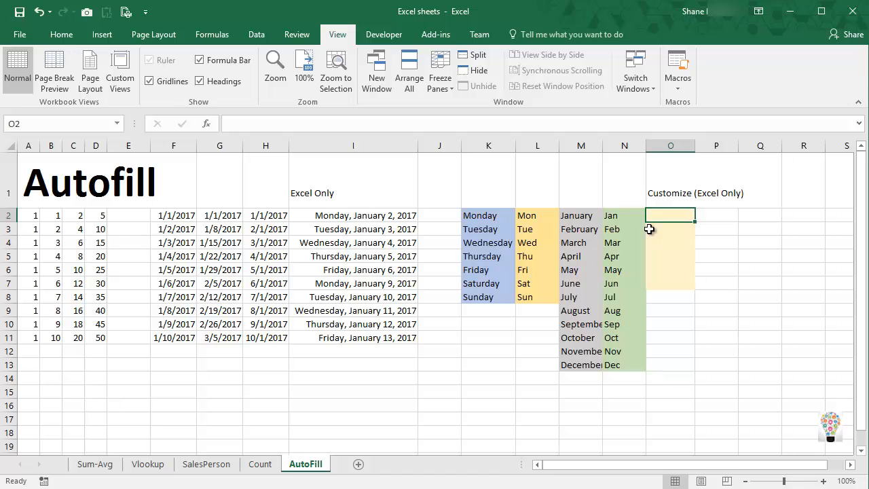
Enter the custom list's first name in O2 and autofill the remaining names down through O7.
text(Fred)
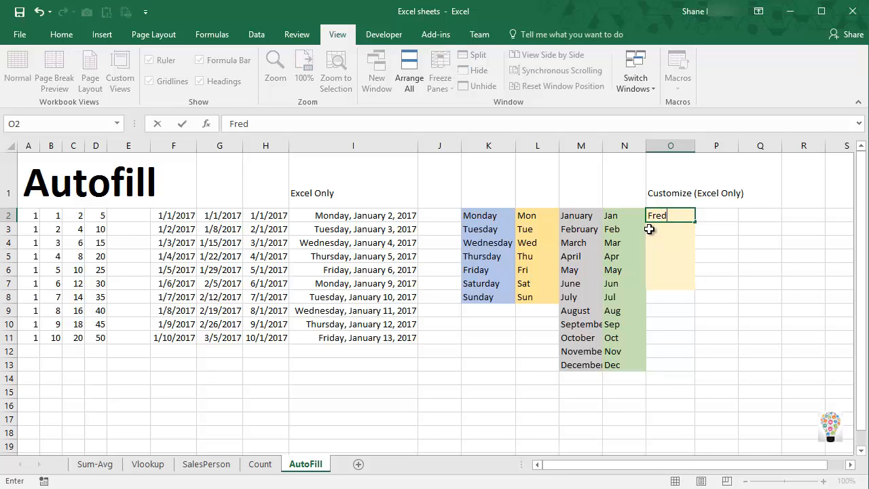
key(Return)
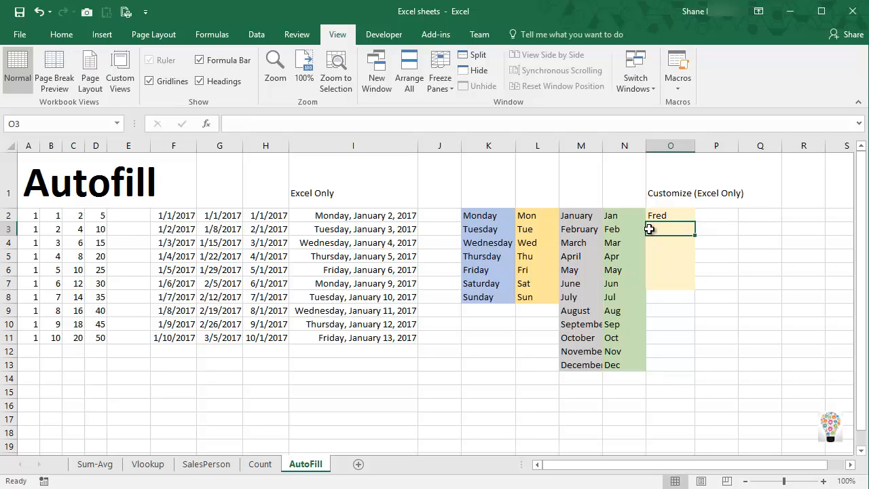
click(684, 215)
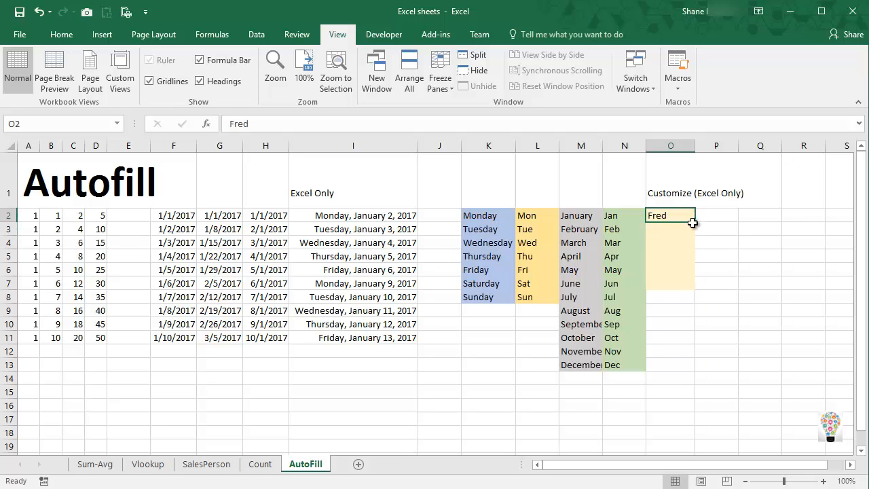
drag(695, 221, 696, 289)
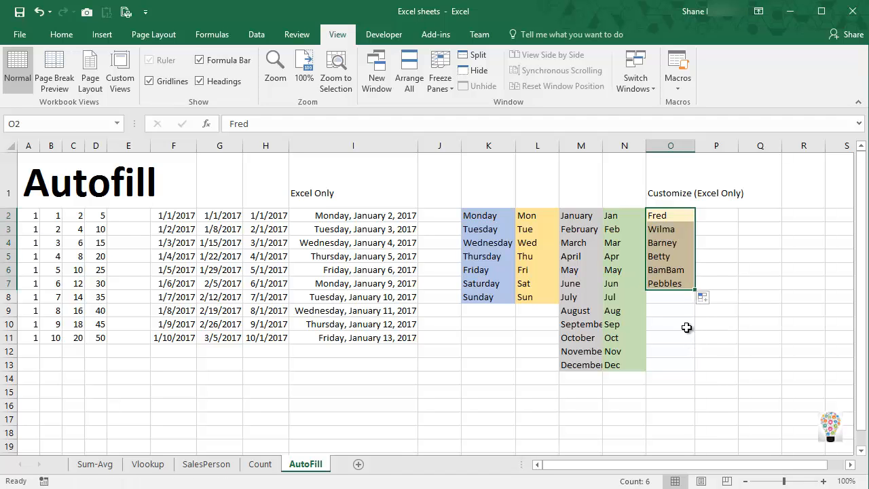
click(672, 243)
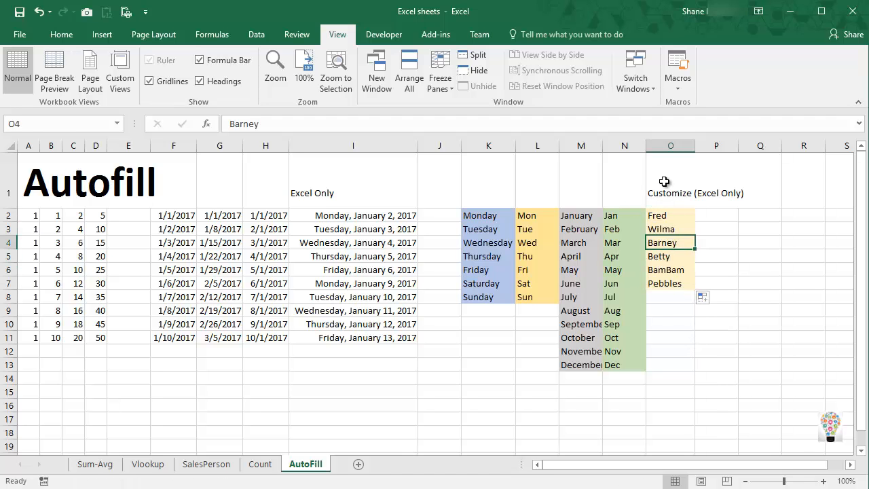
click(669, 144)
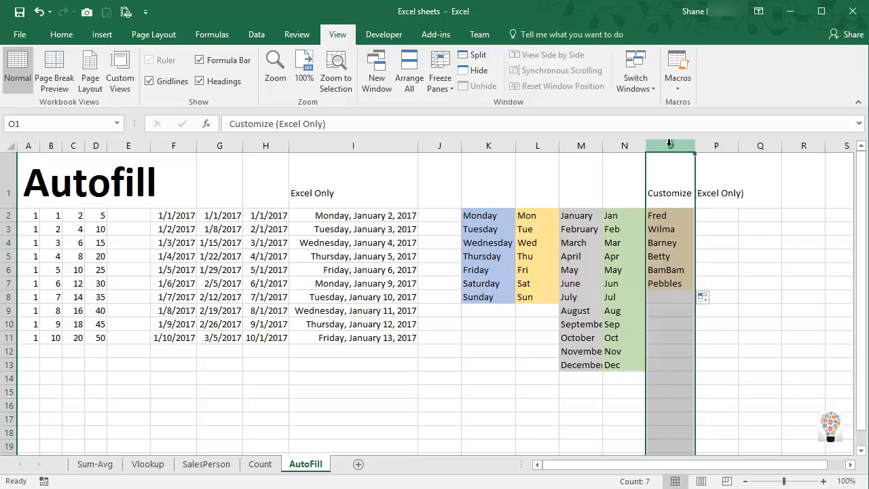
click(390, 144)
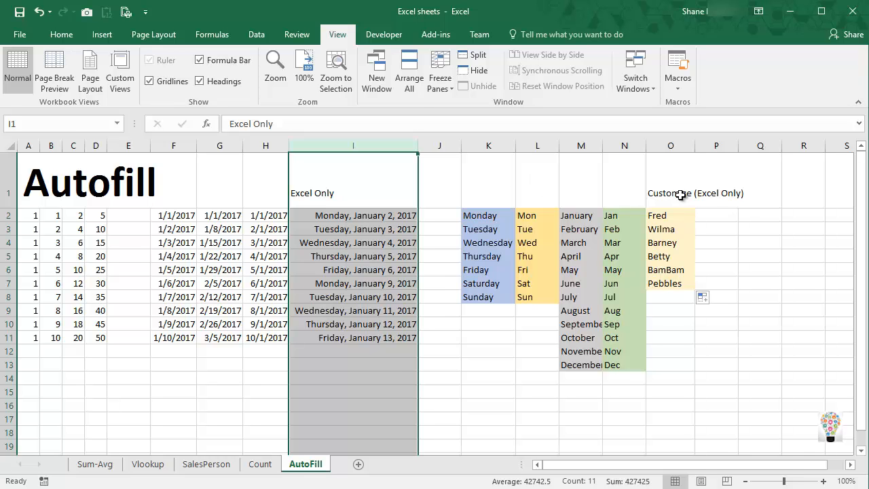
click(660, 193)
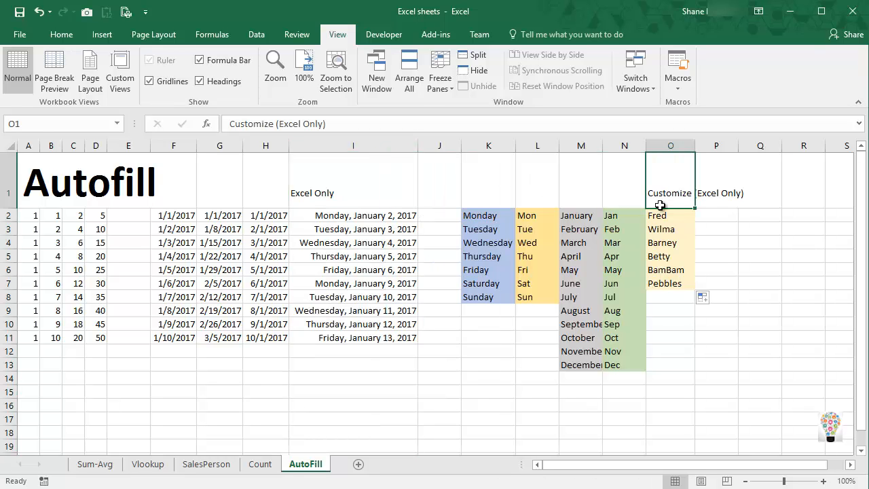